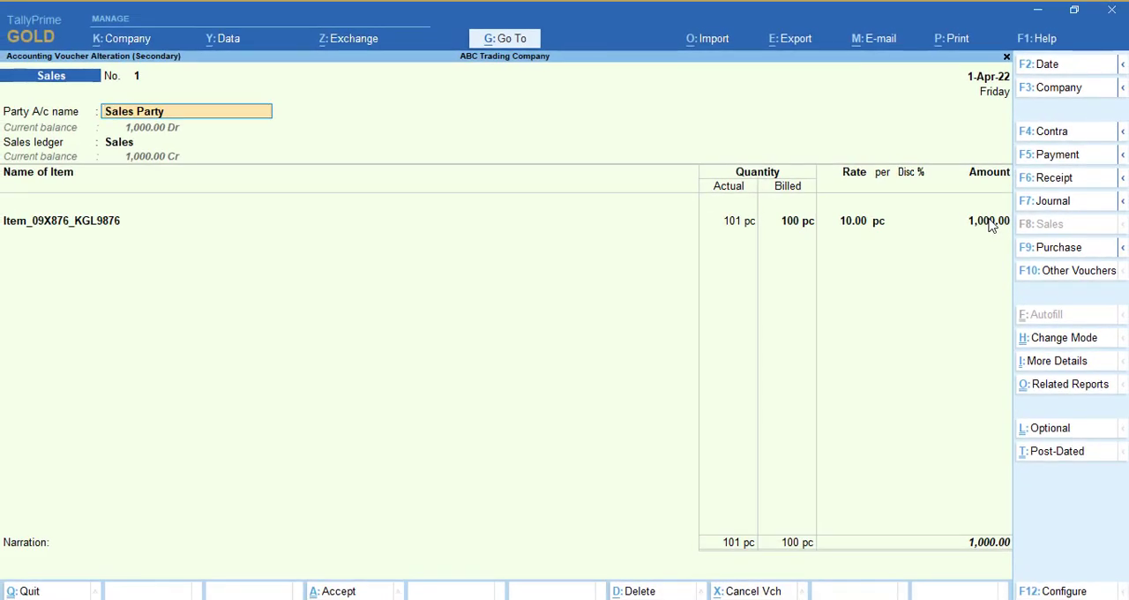
Step: Start a second stock item line below Item_09X876_KGL9876 in the existing sales voucher
click(991, 222)
key(Return)
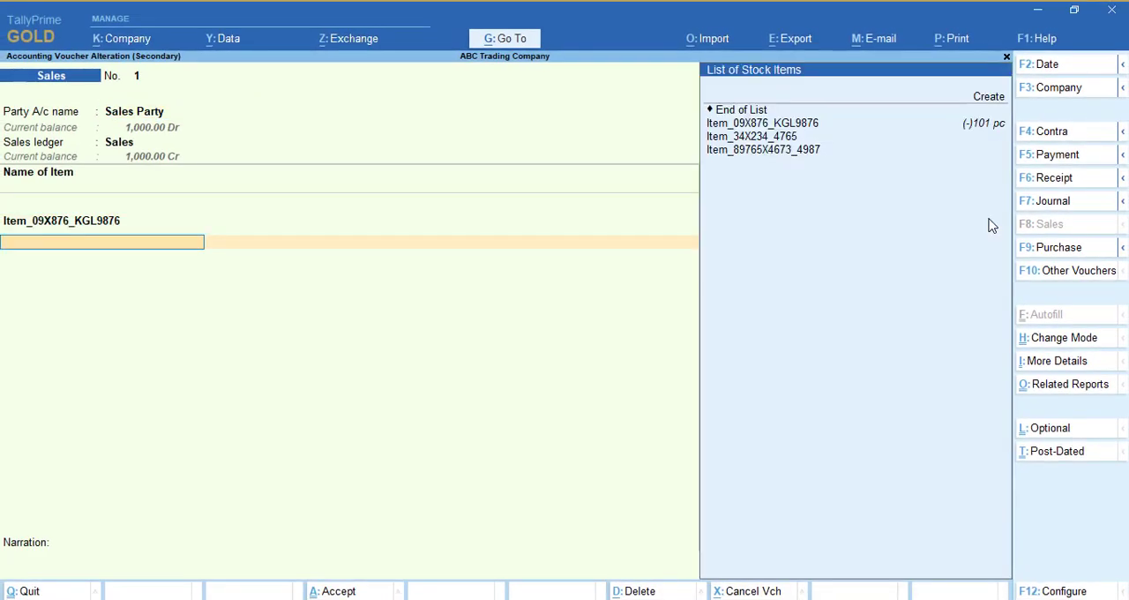
key(Down)
key(Return)
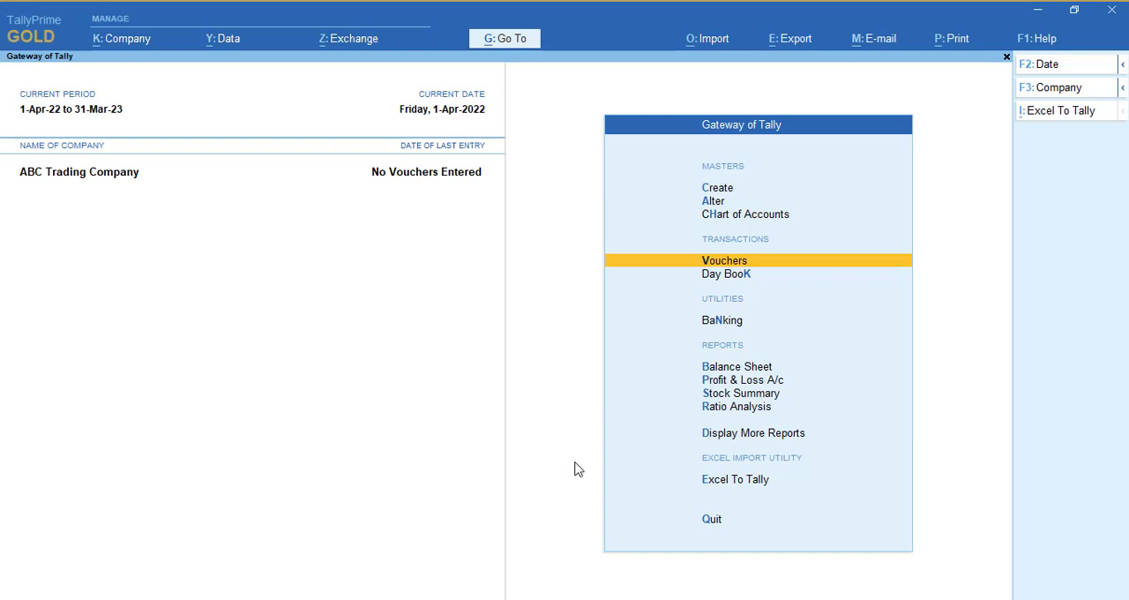
Step: Create a sales voucher for Sales Party with the Sales ledger, accepting the dispatch and party details unchanged
key(Return)
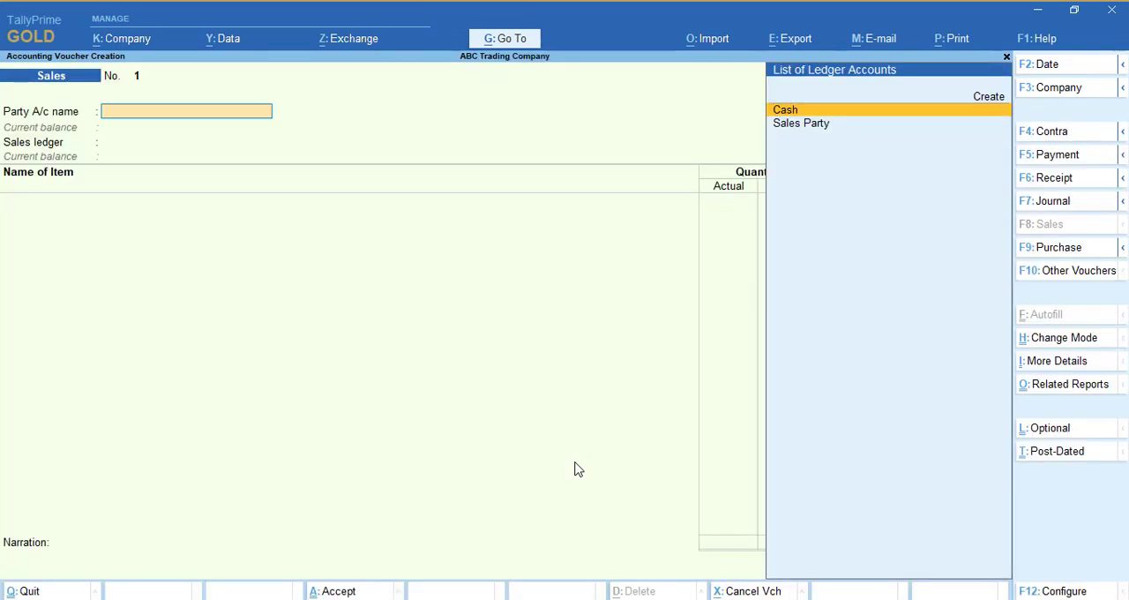
key(Down)
key(Return)
key(Return)
key(Return)
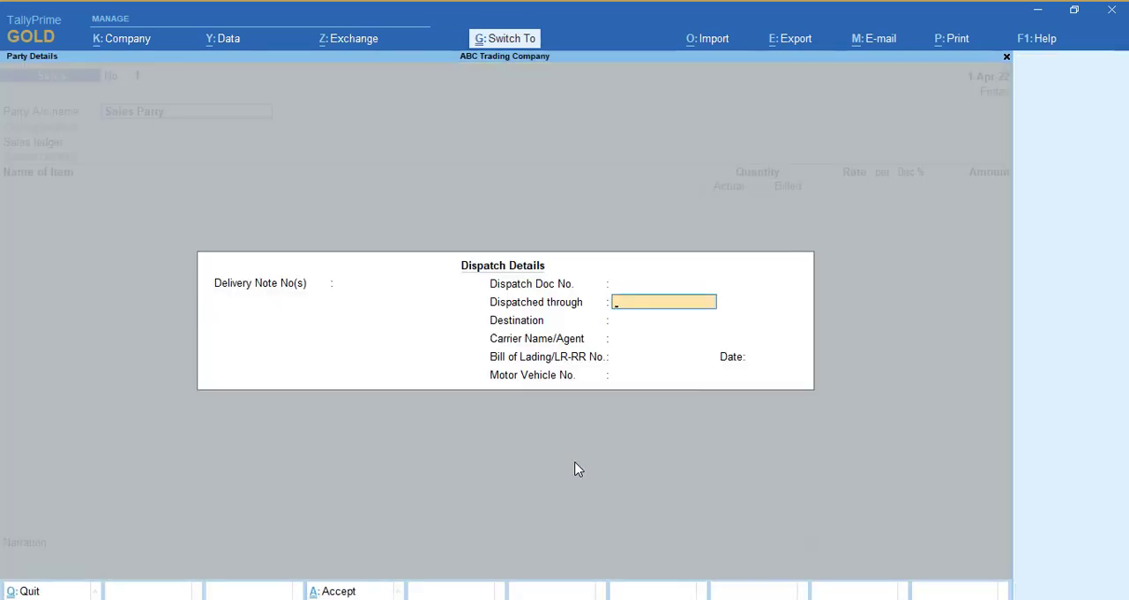
key(ctrl+a)
key(ctrl+a)
key(Return)
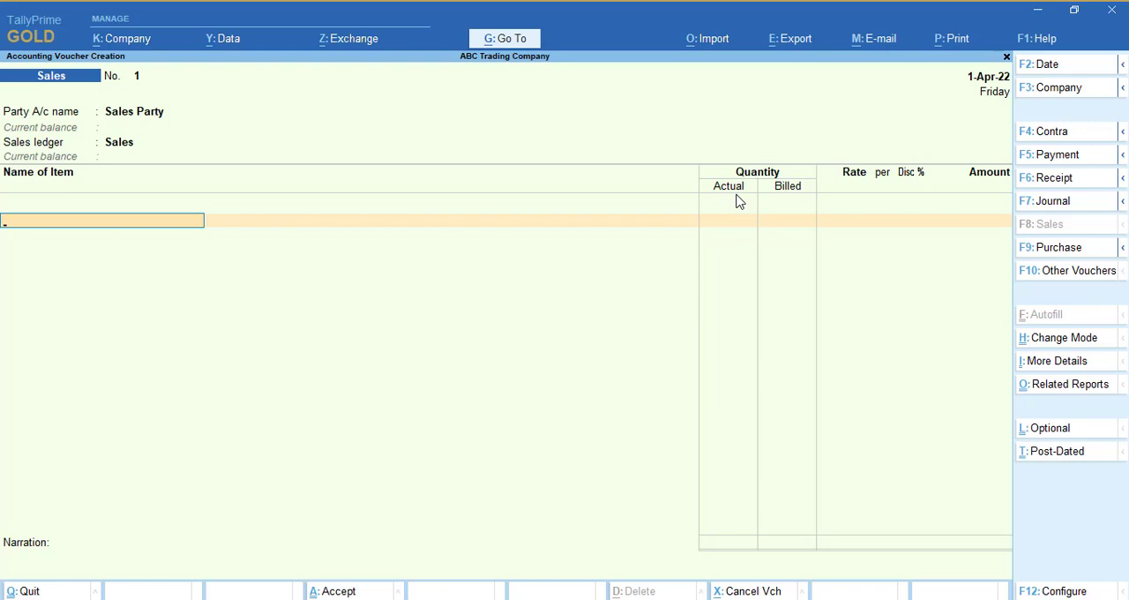
Step: In the company features, keep separate Actual and Billed Quantity columns in invoices set to Yes and accept the settings
key(F11)
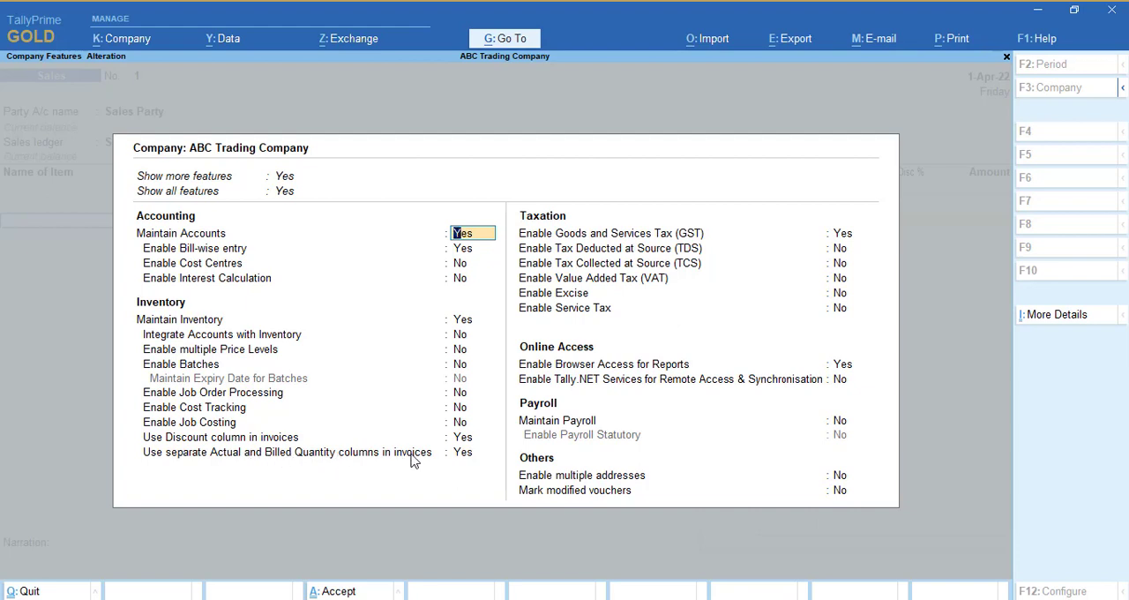
click(467, 452)
key(ctrl)
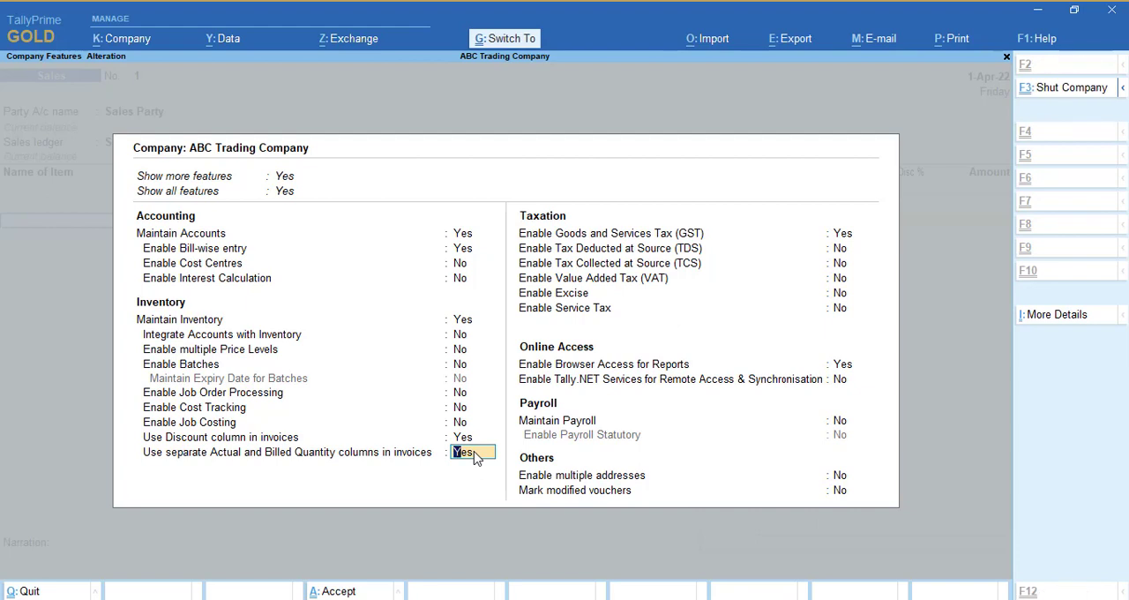
key(ctrl+a)
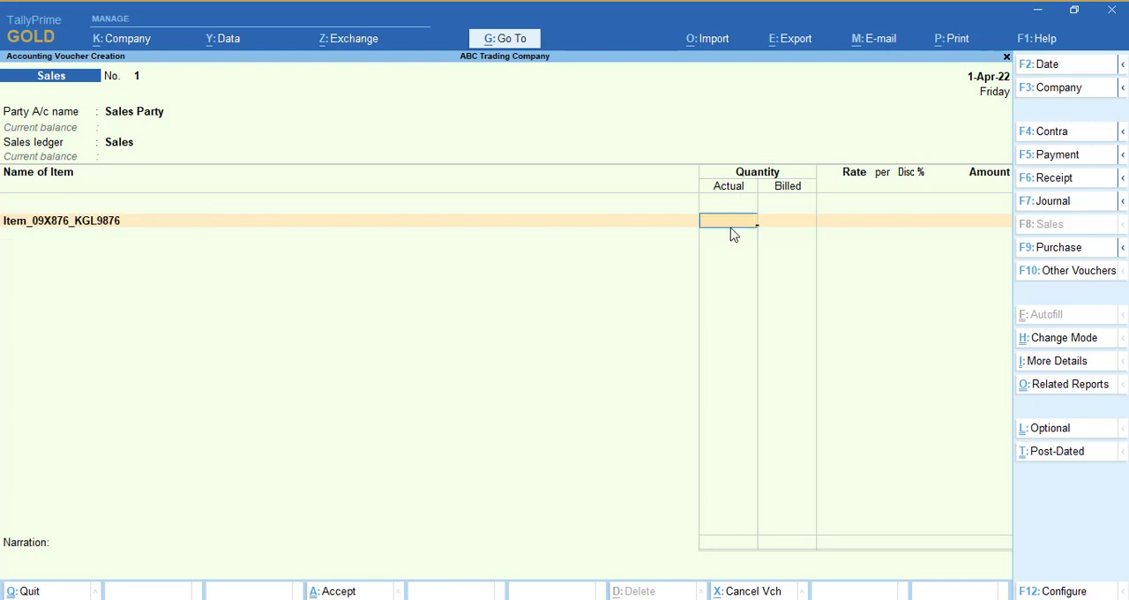
Step: Enter an actual quantity of 101 pc and a billed quantity of 100 pc for Item_09X876_KGL9876
text(1)
text(00)
key(BackSpace)
key(BackSpace)
text(01)
key(Return)
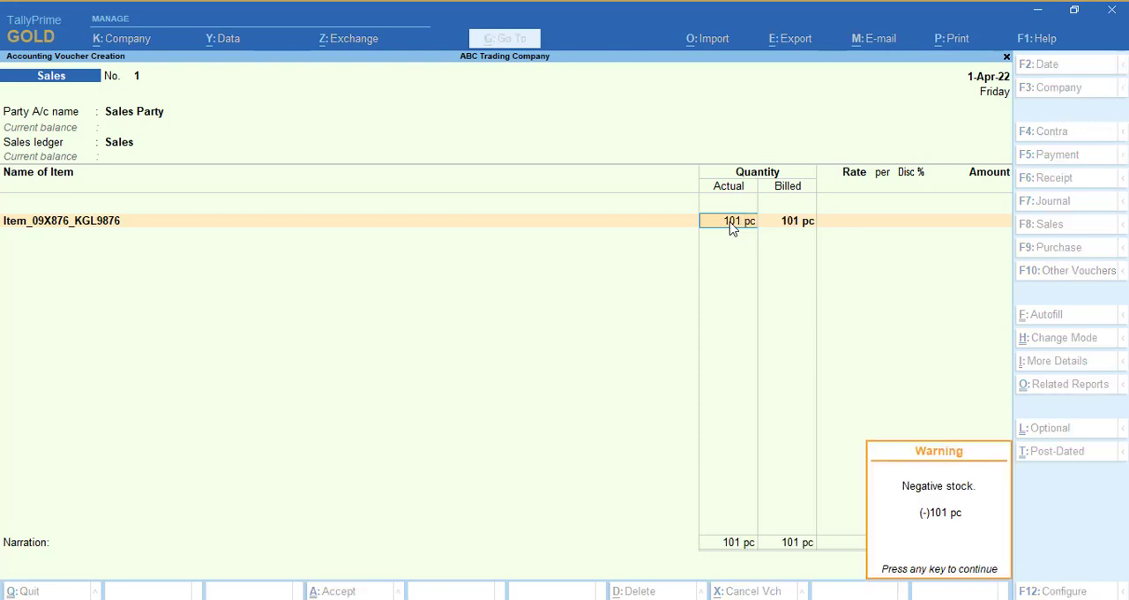
key(Return)
text(100)
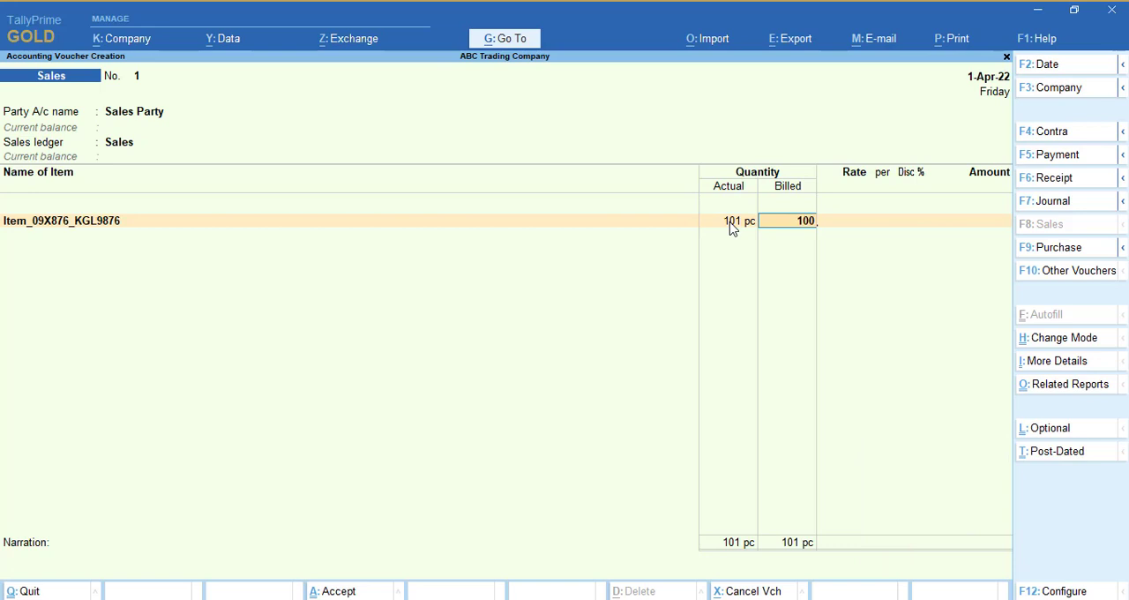
key(Return)
key(Return)
Step: Set the item's rate to 10 per pc and complete the line without a discount
text(1)
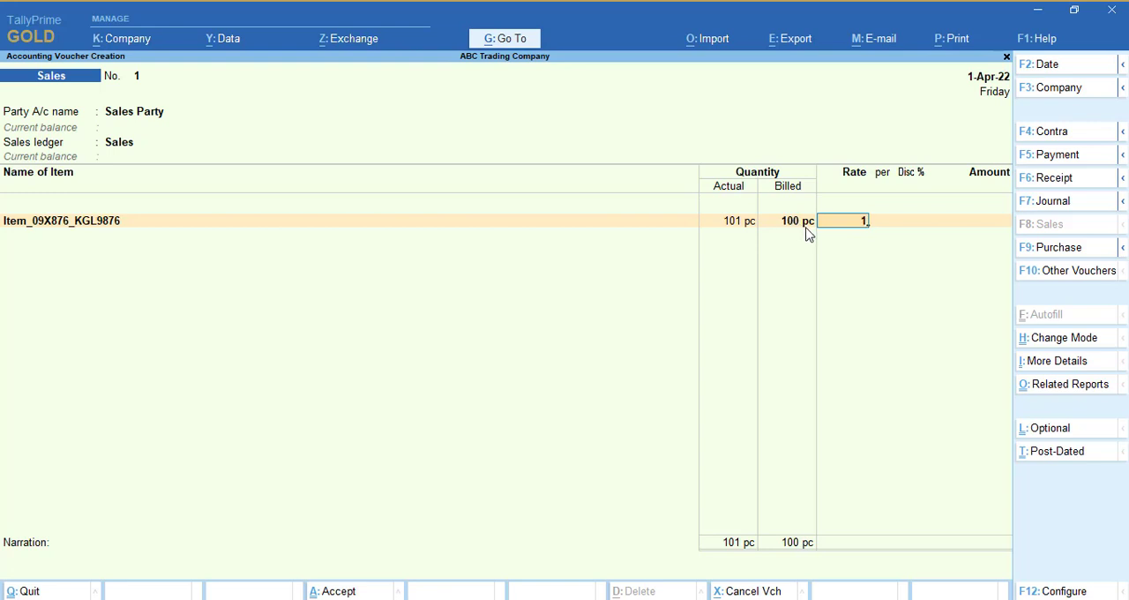
text(0)
key(Return)
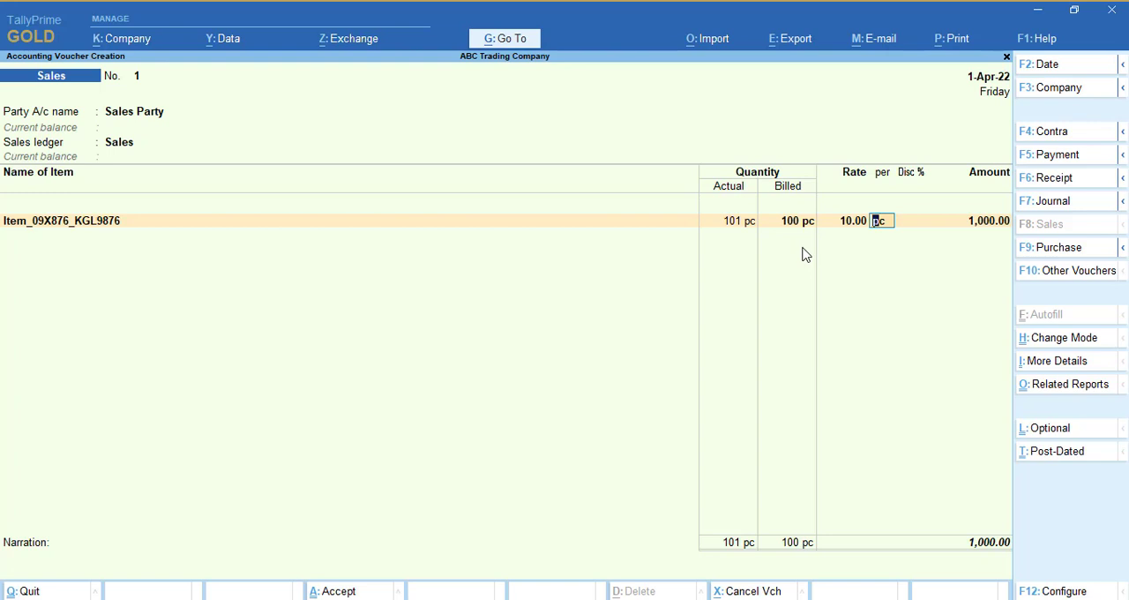
key(Return)
key(Return)
key(Return)
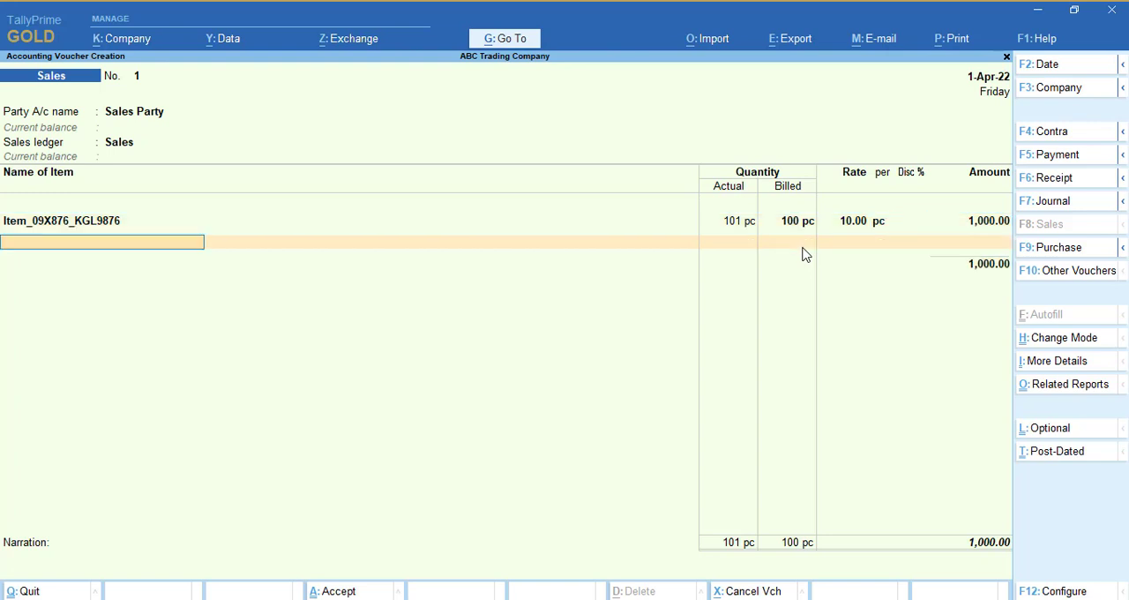
Step: End the item list, save the sales voucher and return to the Gateway of Tally
key(Return)
key(ctrl)
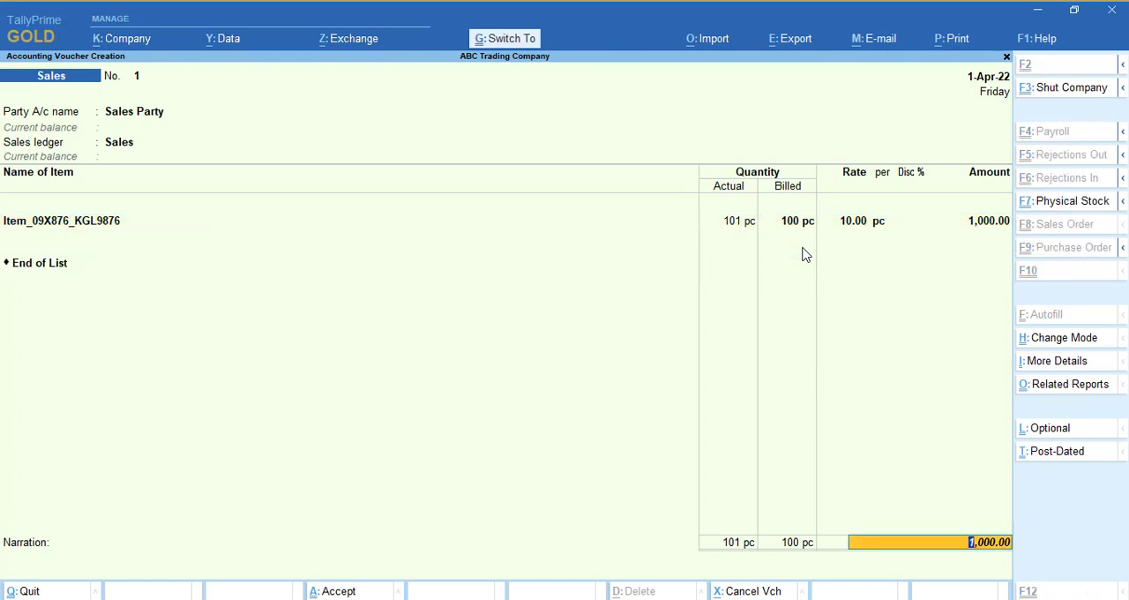
key(ctrl+a)
key(Escape)
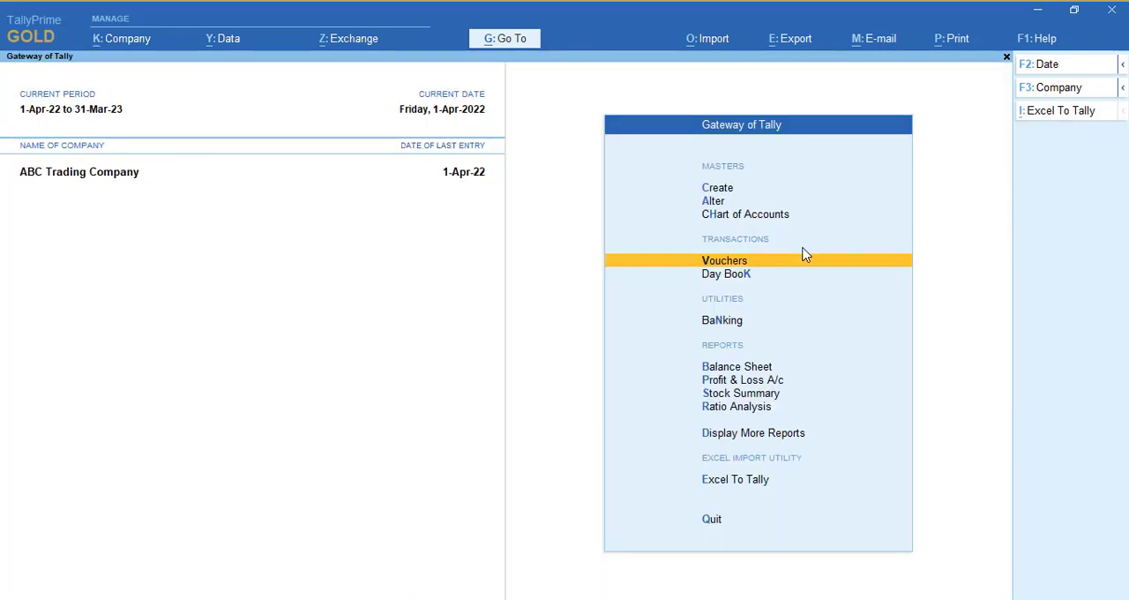
key(Escape)
key(Escape)
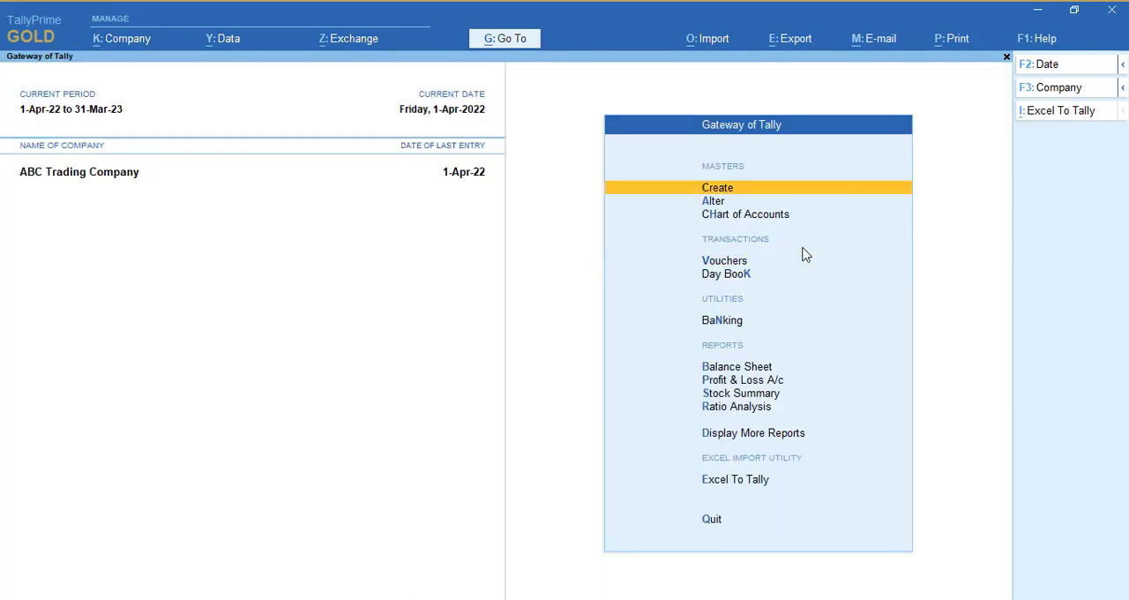
Step: Examine the closing quantity in the Stock Summary and display the Profit & Loss A/c
key(s)
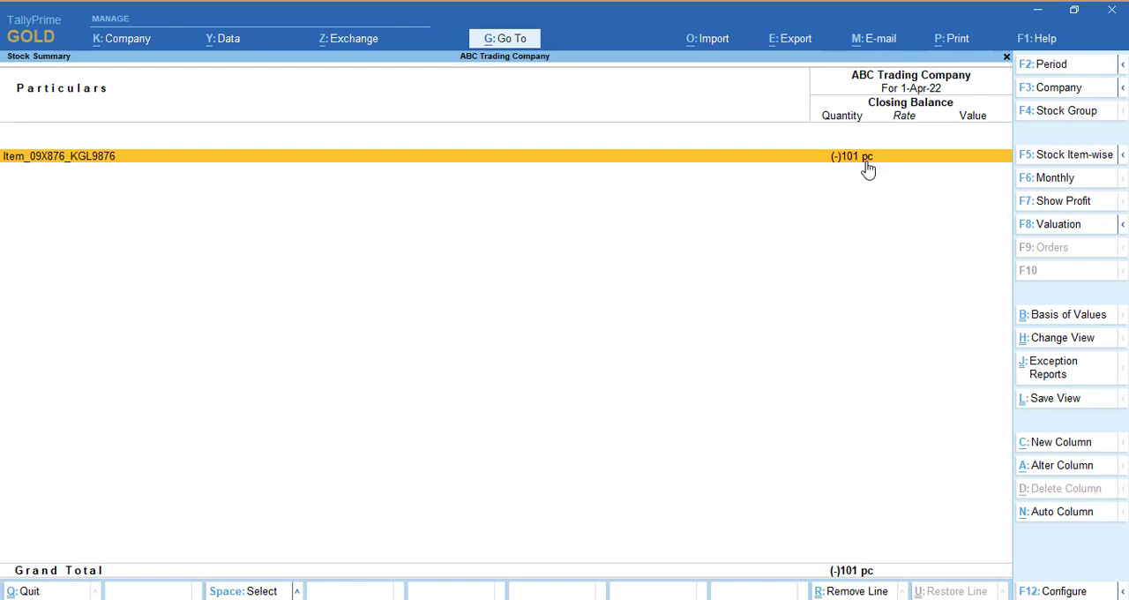
key(Escape)
key(p)
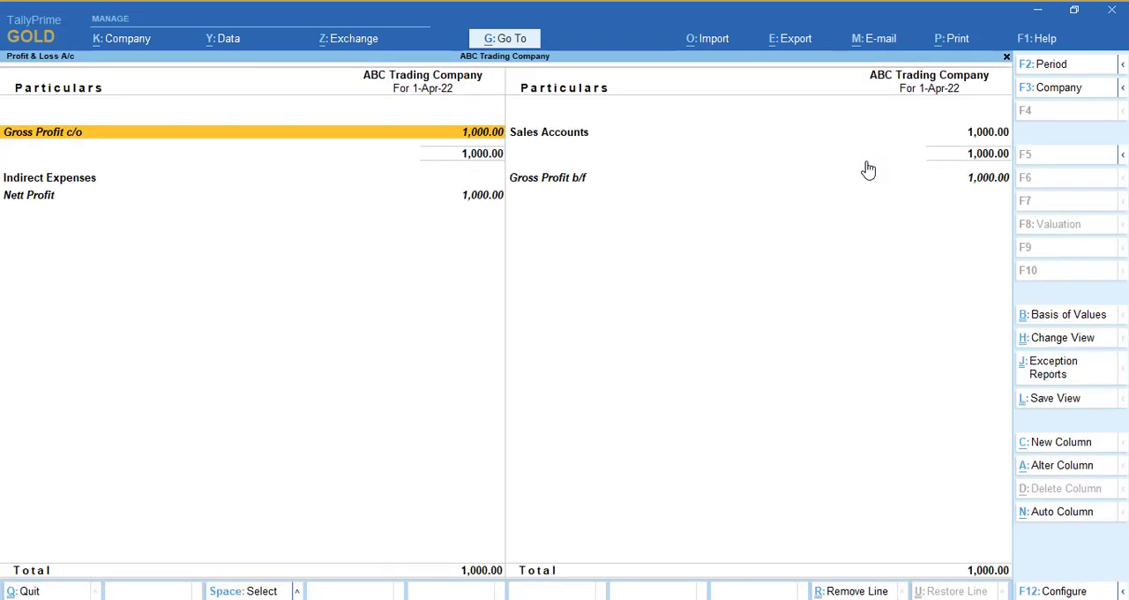
Step: Drill down from Sales Accounts to the sales voucher and go to the blank item line below the first item
key(Right)
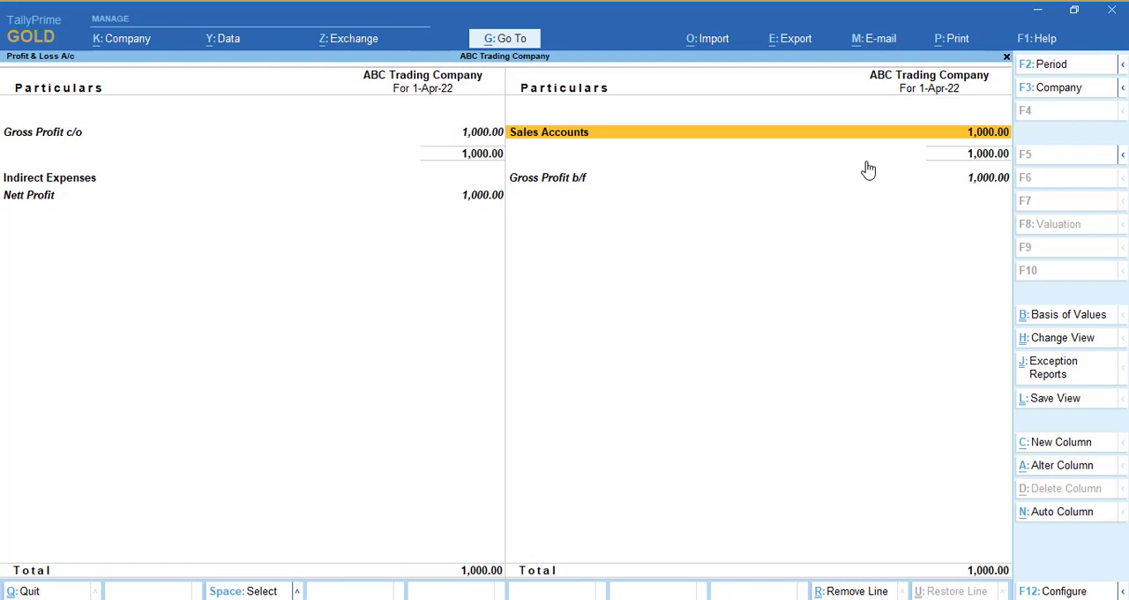
key(Return)
key(Return)
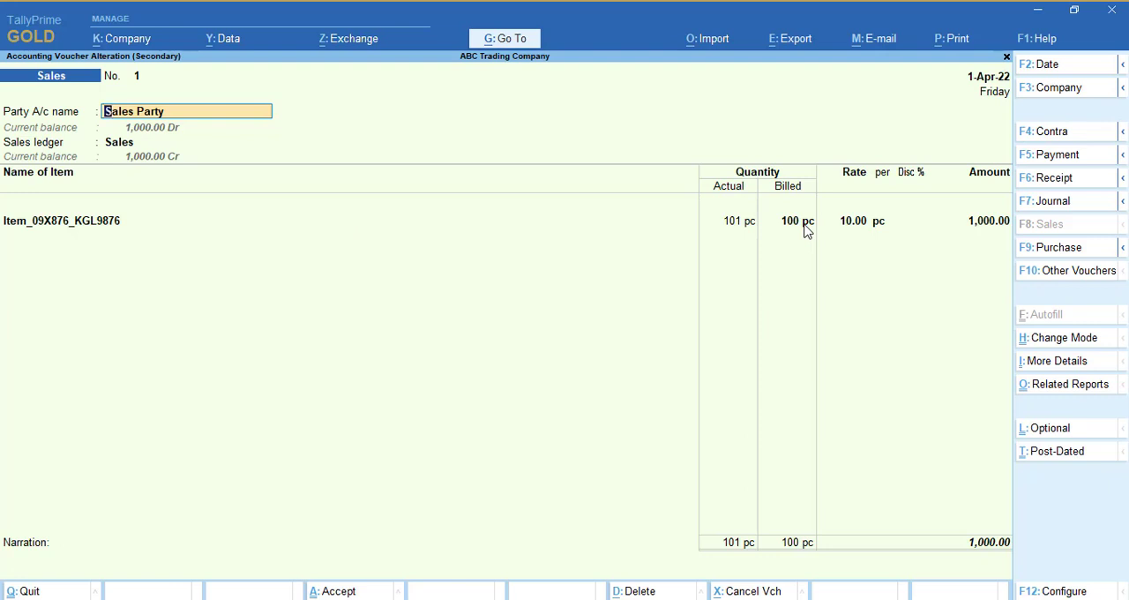
click(989, 226)
key(Return)
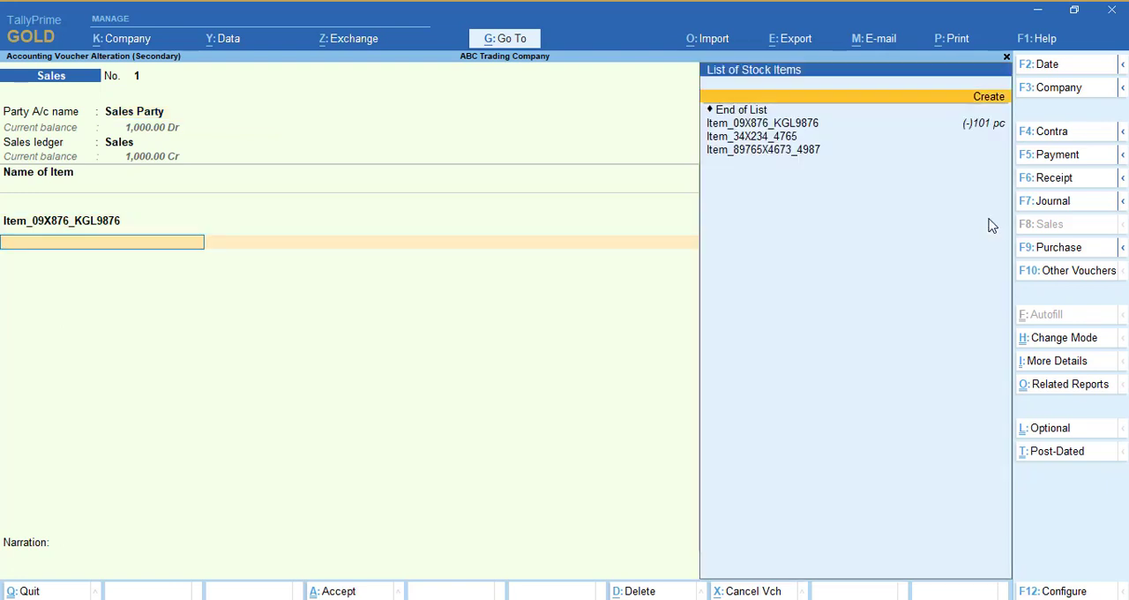
Step: Add a second Item_09X876_KGL9876 line with 1 pc actual and 1 pc billed, leaving its rate and amount blank
key(Return)
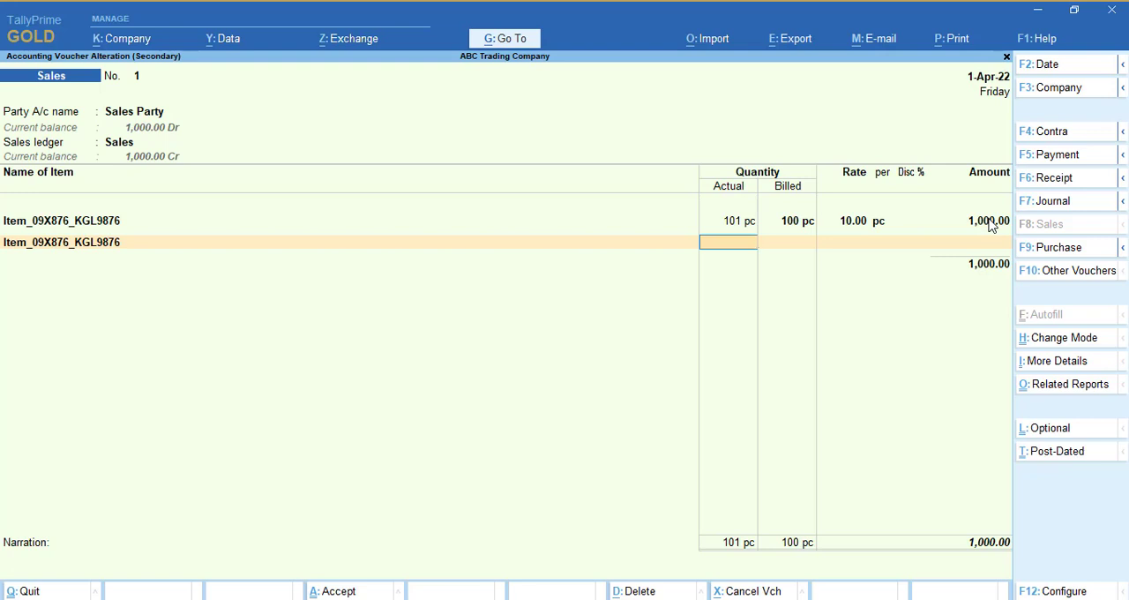
key(Return)
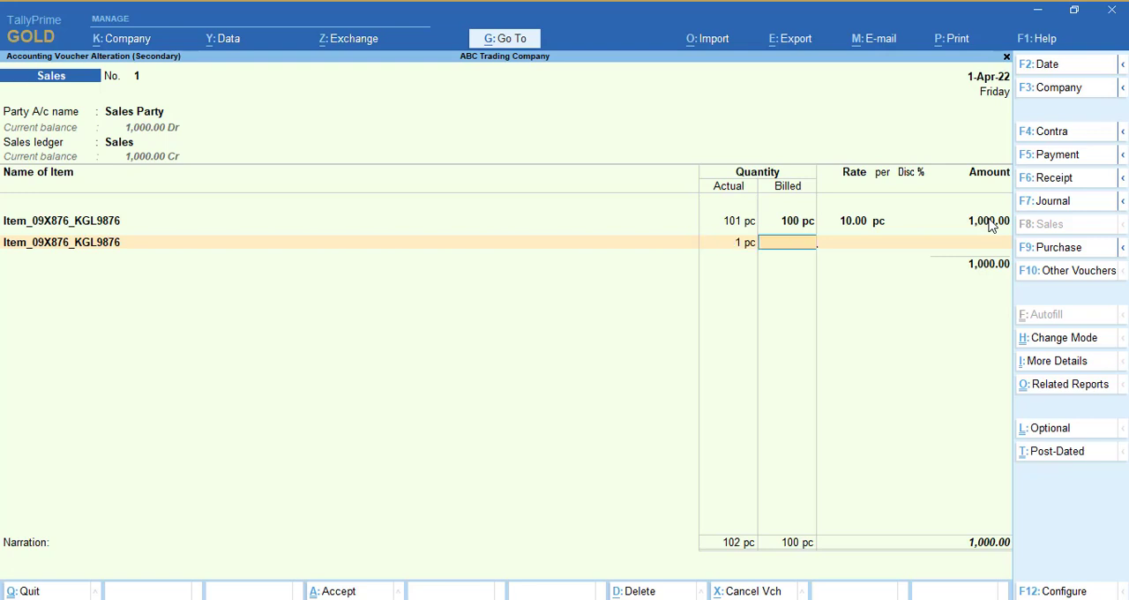
key(Return)
key(BackSpace)
key(Return)
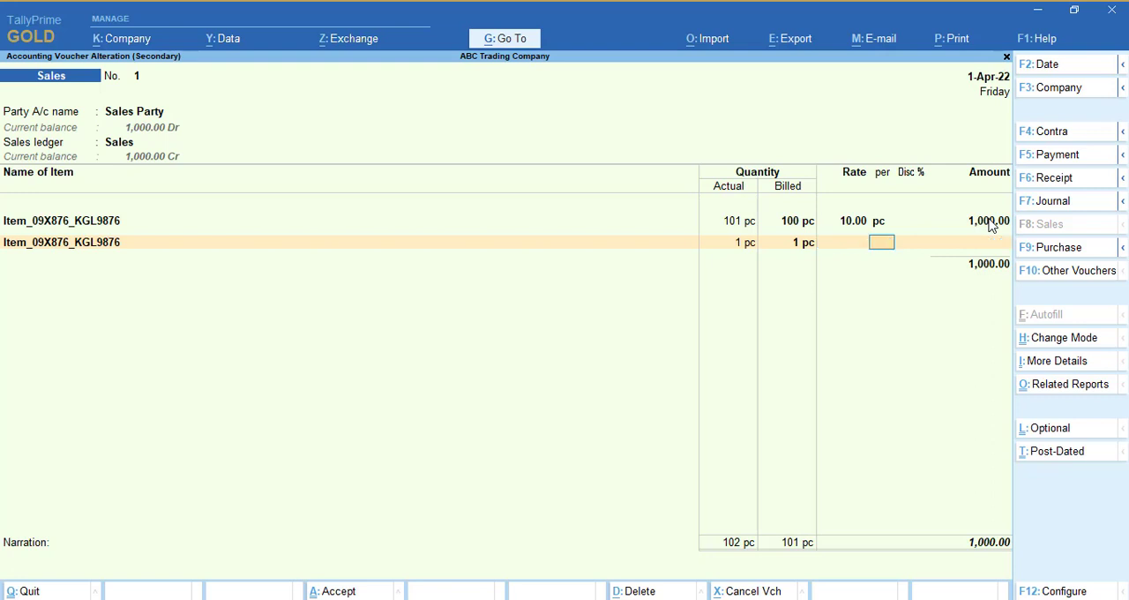
key(Return)
key(Return)
key(Return)
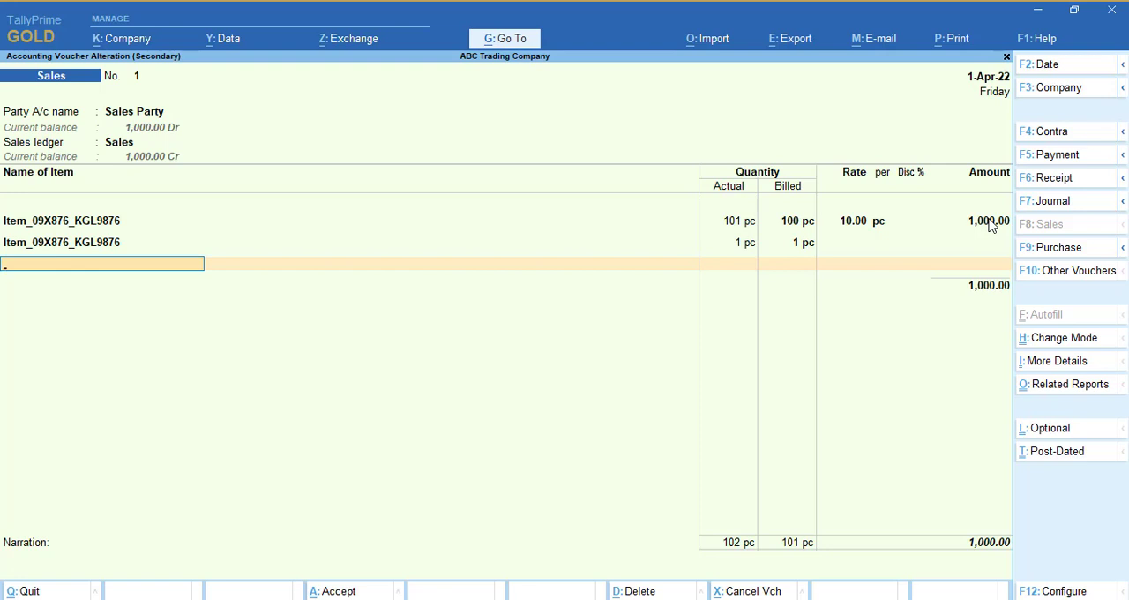
Step: Preview the sales voucher as a printed tax invoice, examine its item lines and close the preview
key(alt+p)
key(Return)
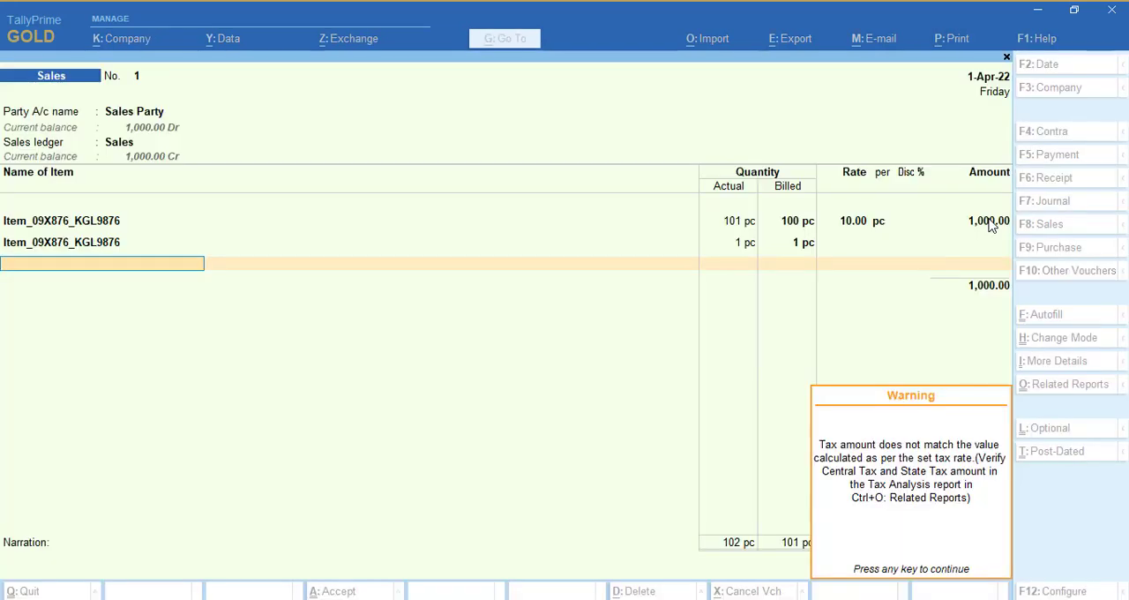
key(Return)
key(Left)
key(Return)
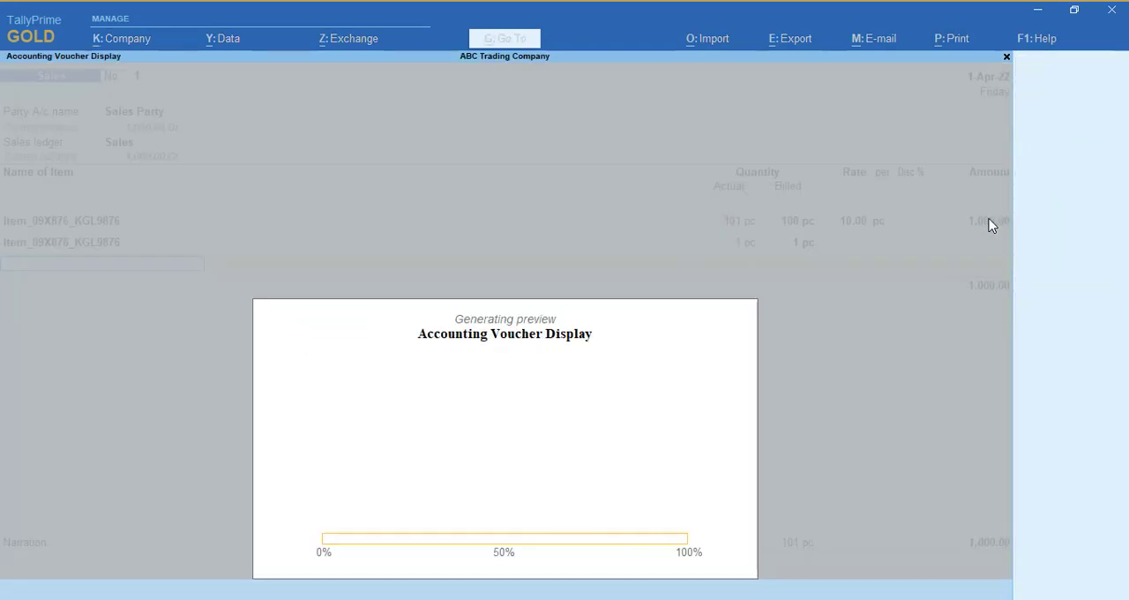
scroll(991, 226, down, 2)
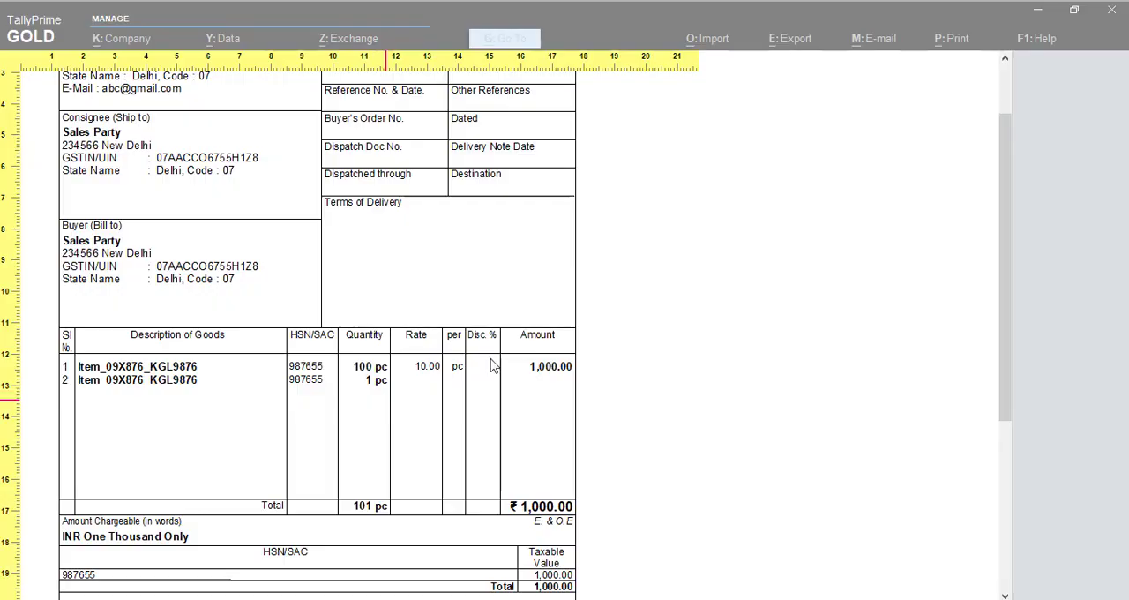
key(Escape)
Step: Set Show Actual Quantity to Yes in the voucher's print configuration and accept it
key(alt+p)
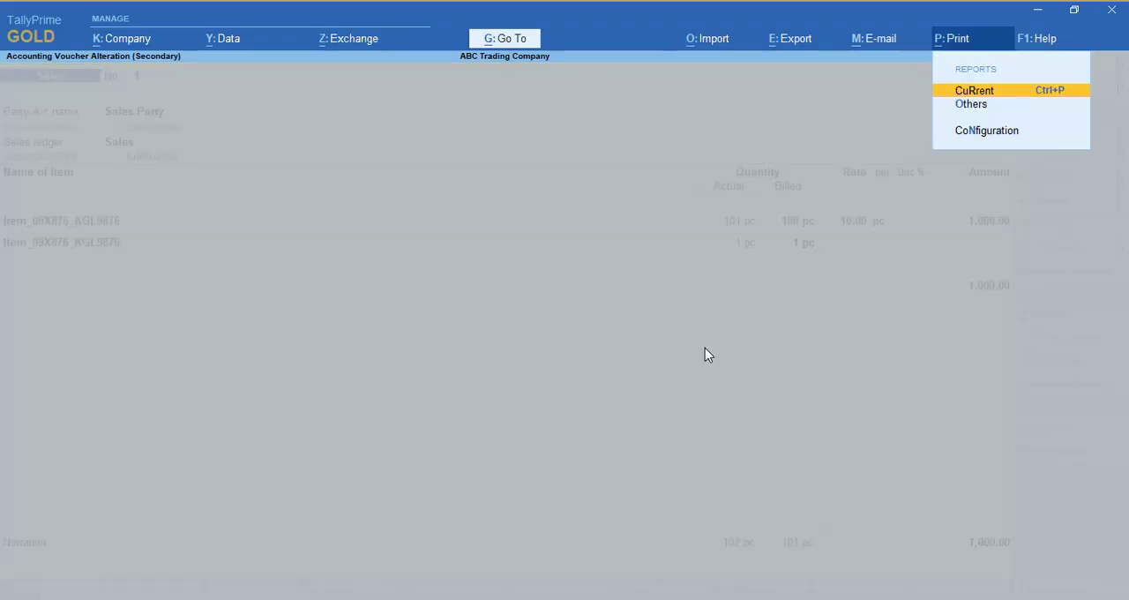
key(Return)
key(Return)
key(c)
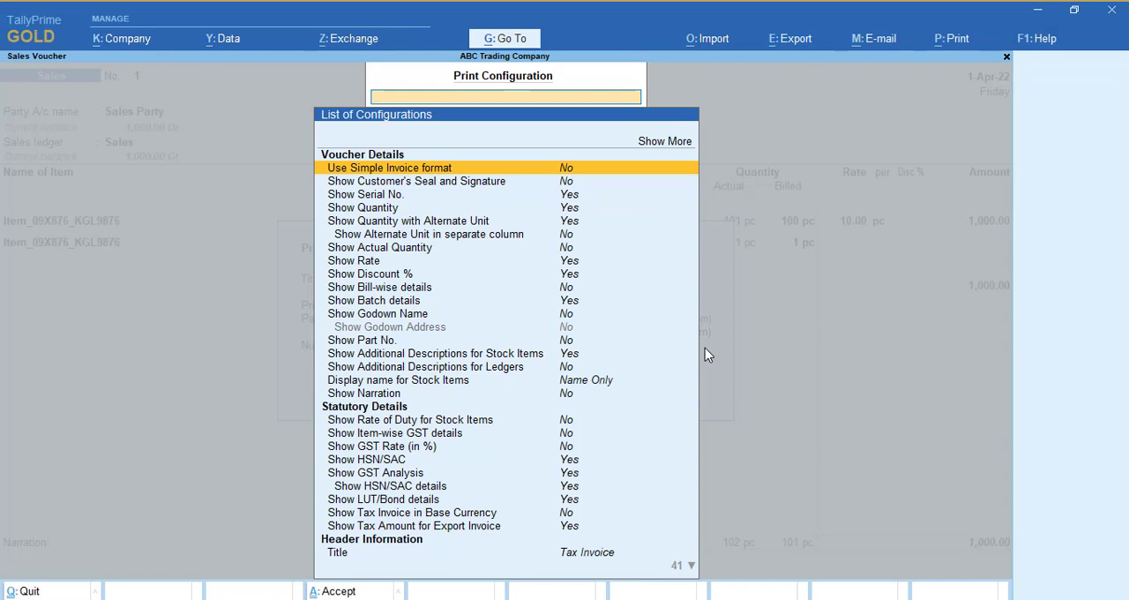
key(Up)
key(Return)
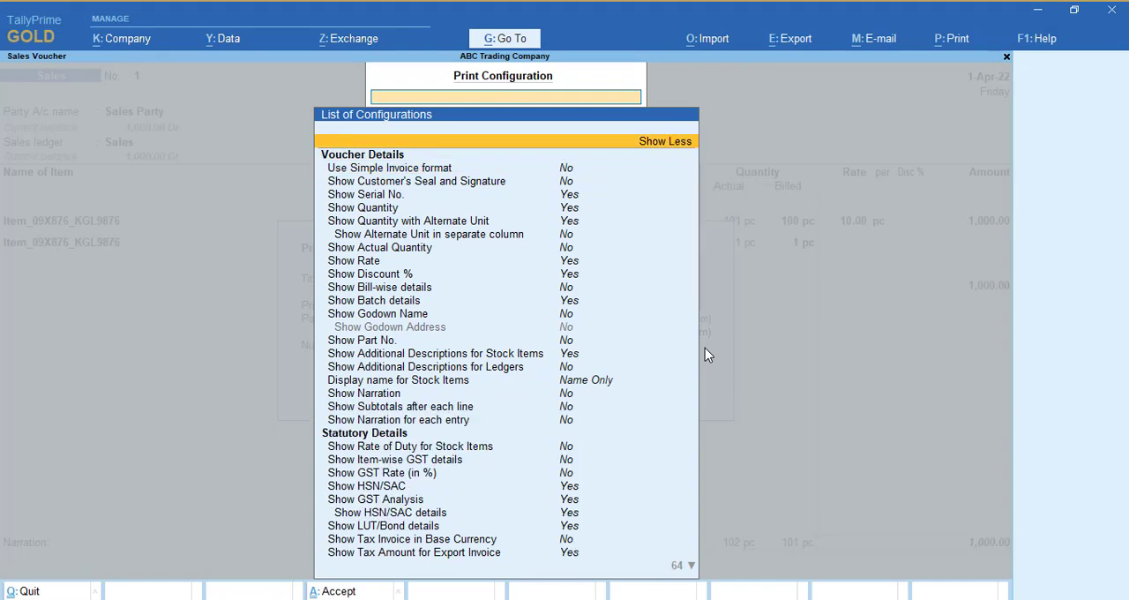
text(Actu)
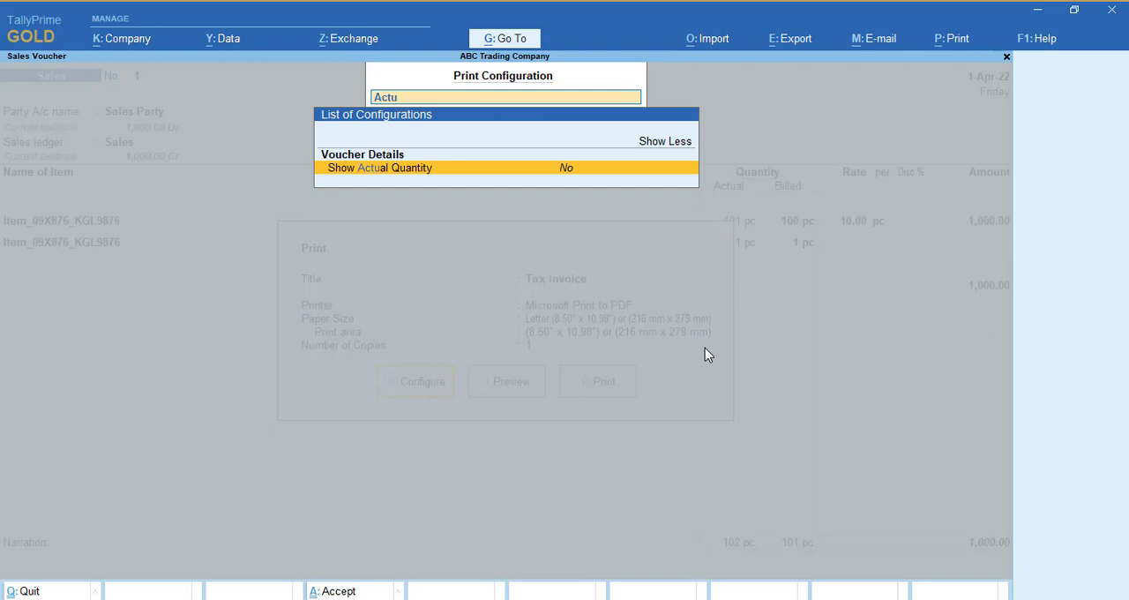
key(Return)
key(ctrl+a)
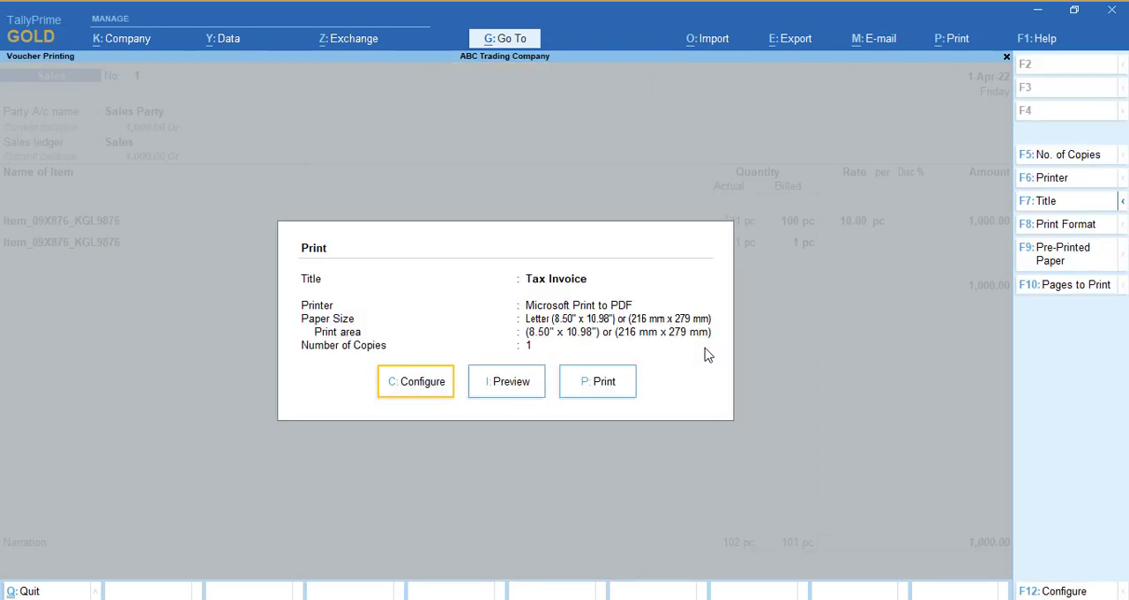
Step: Preview the tax invoice again to examine the shipped and billed quantities, and return to the voucher
key(i)
key(alt+z)
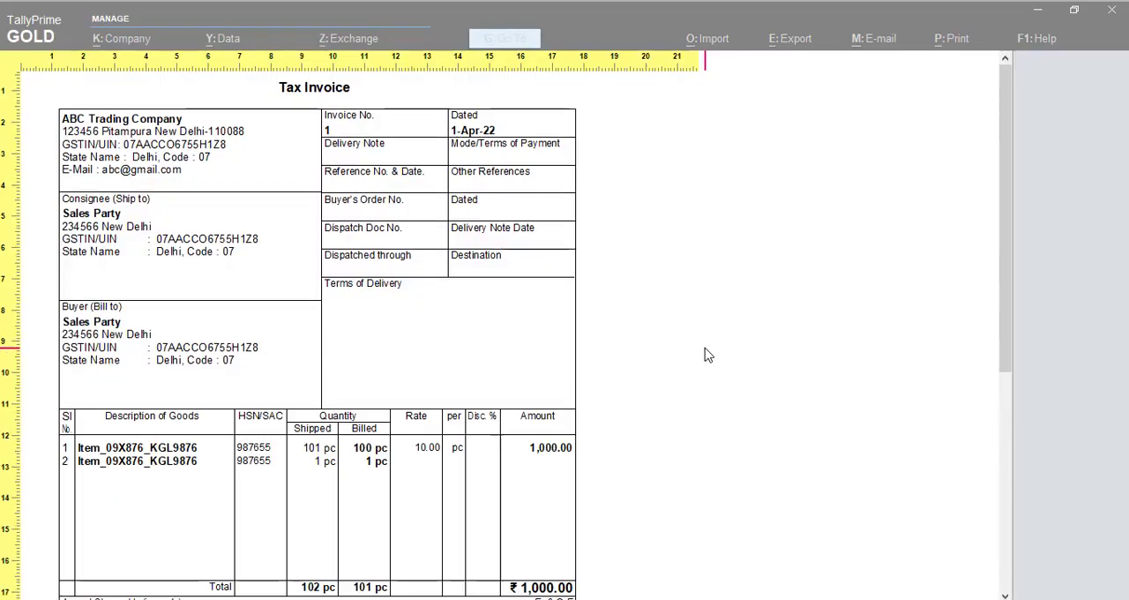
scroll(705, 355, down, 2)
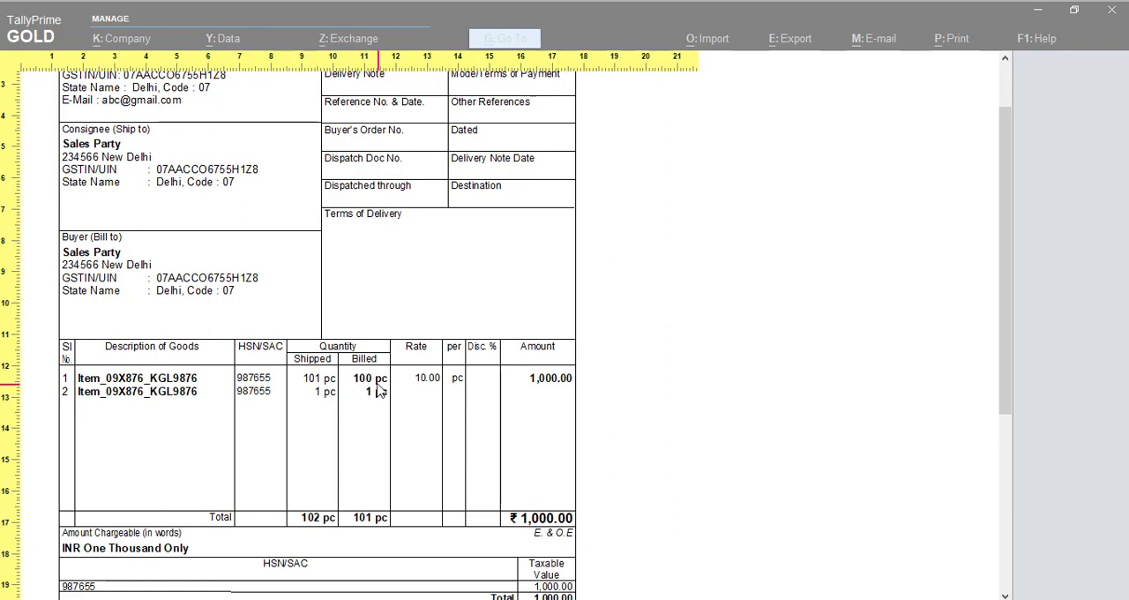
scroll(997, 323, up, 3)
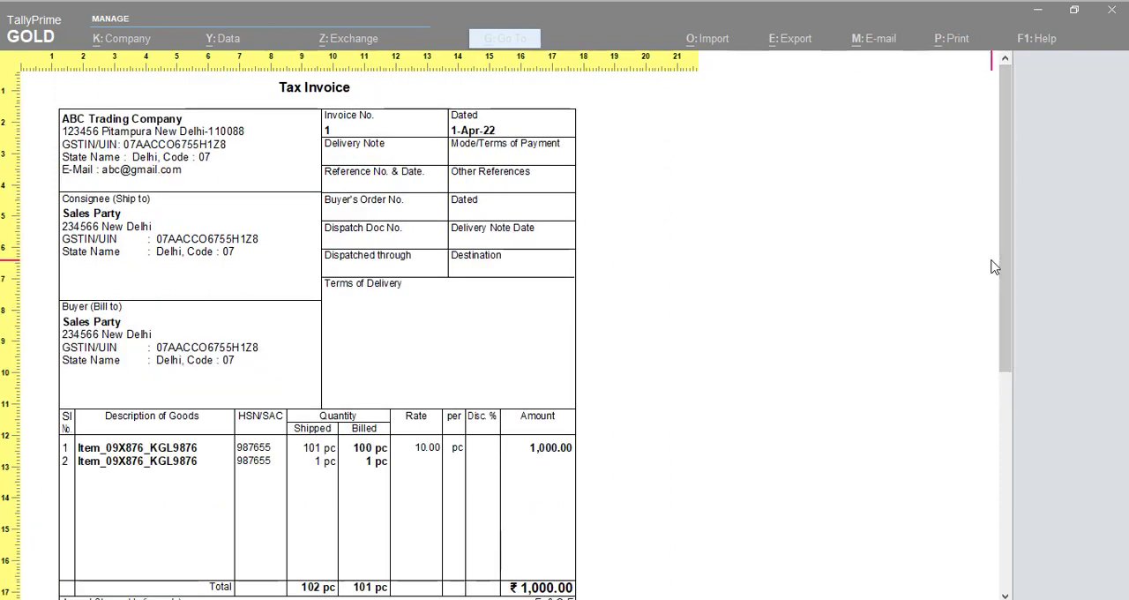
key(Escape)
key(Escape)
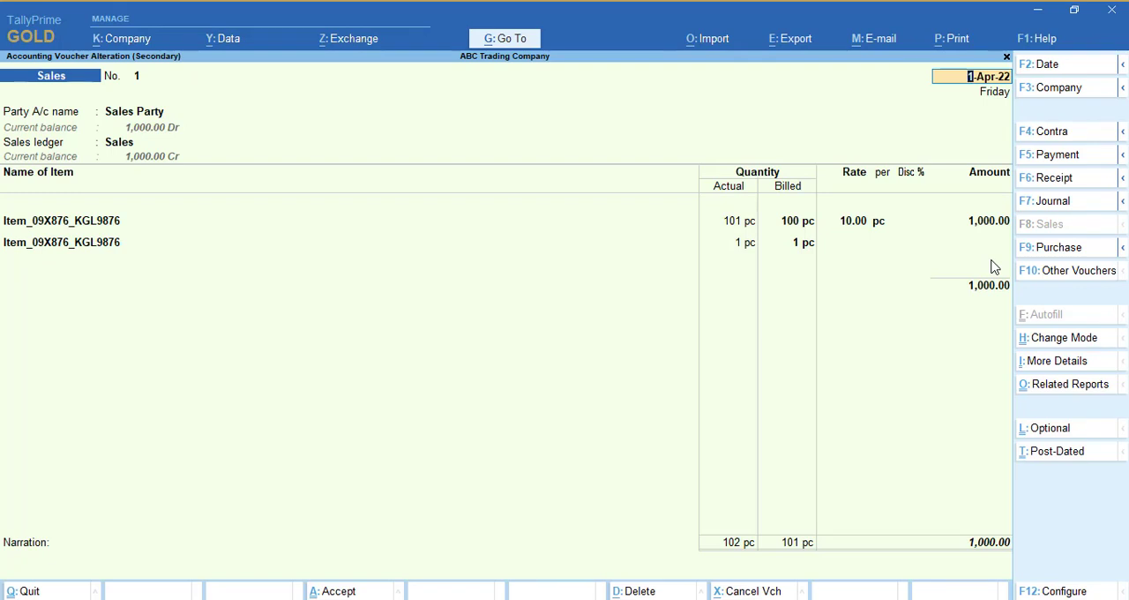